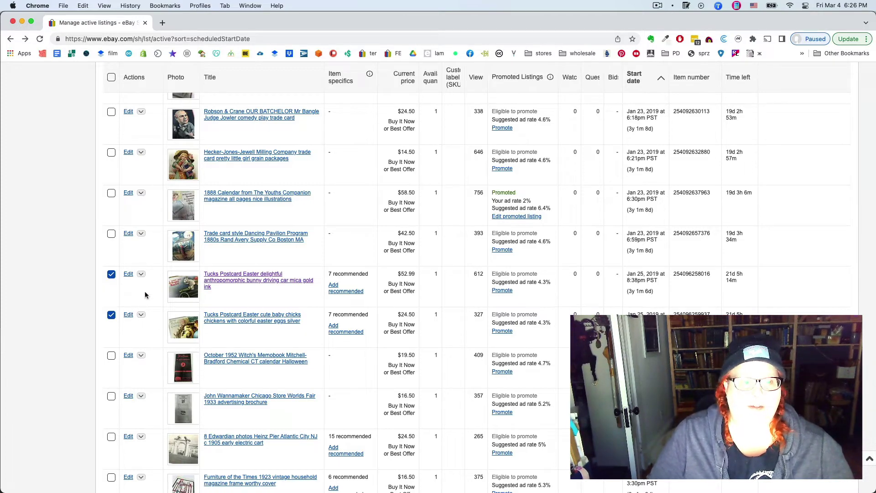
Open the two chosen Tucks Postcard Easter listings in the bulk editor with Edit selected
scroll(146, 295, "up", 20)
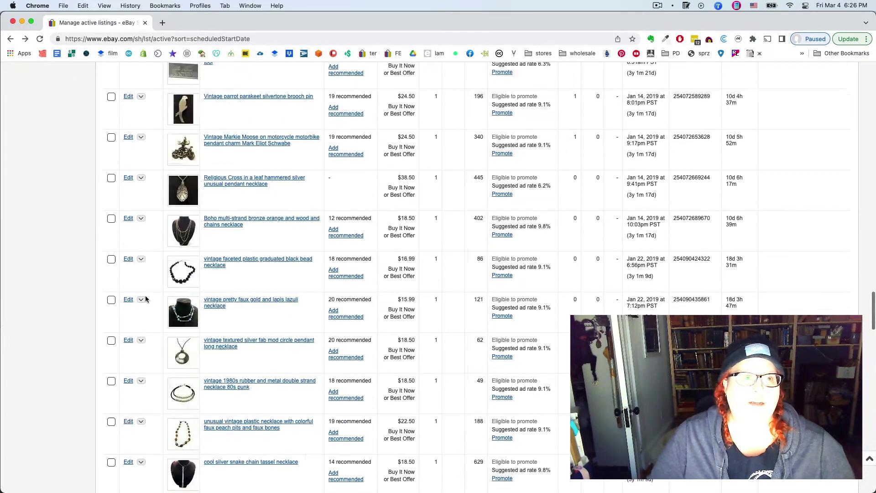
scroll(146, 299, "down", 4)
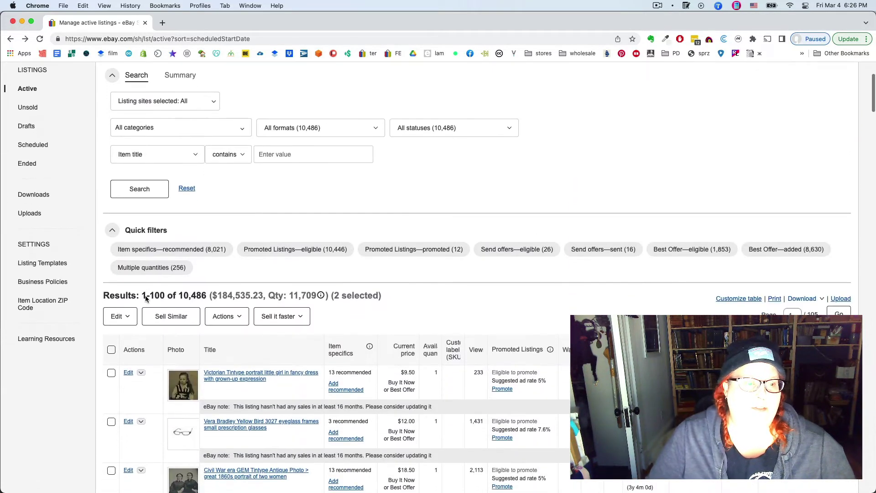
left_click(128, 274)
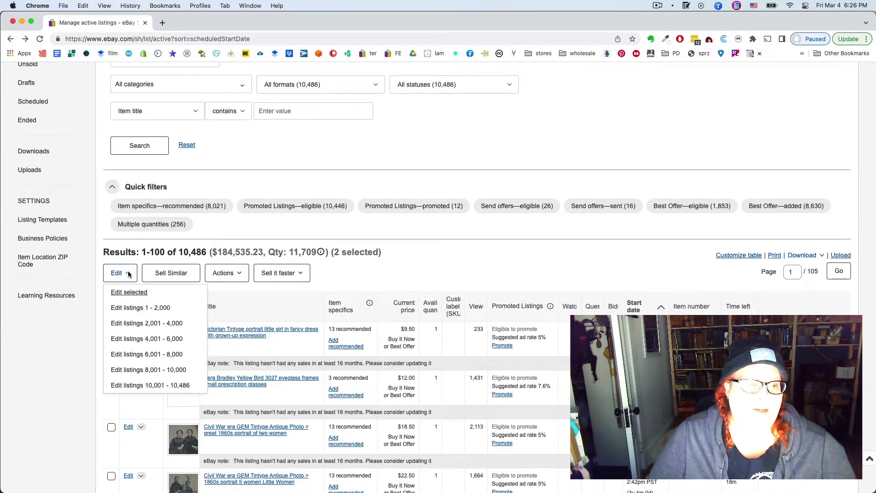
left_click(131, 293)
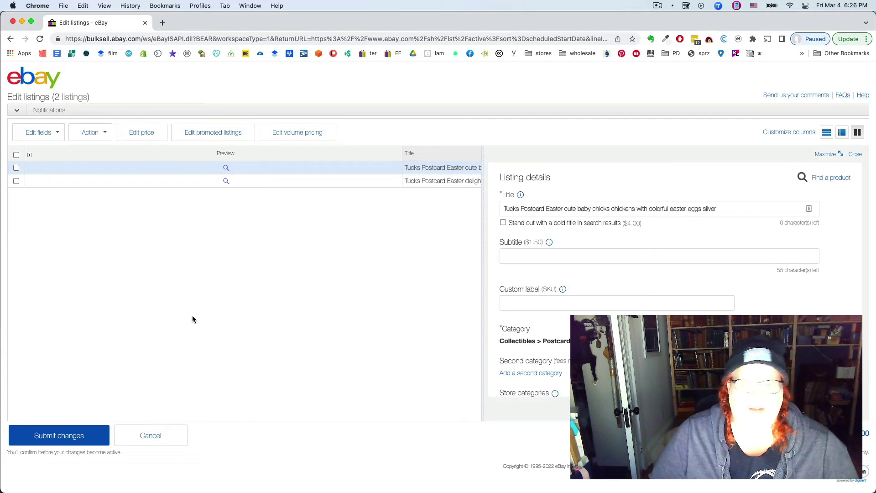
Select both listings and edit their Item description with 'Edit listings in bulk - find and replace'
left_click(17, 156)
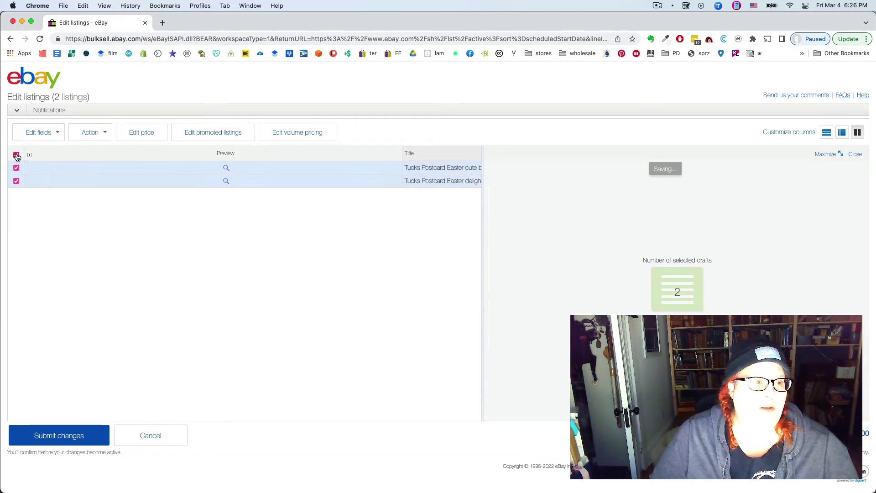
left_click(58, 134)
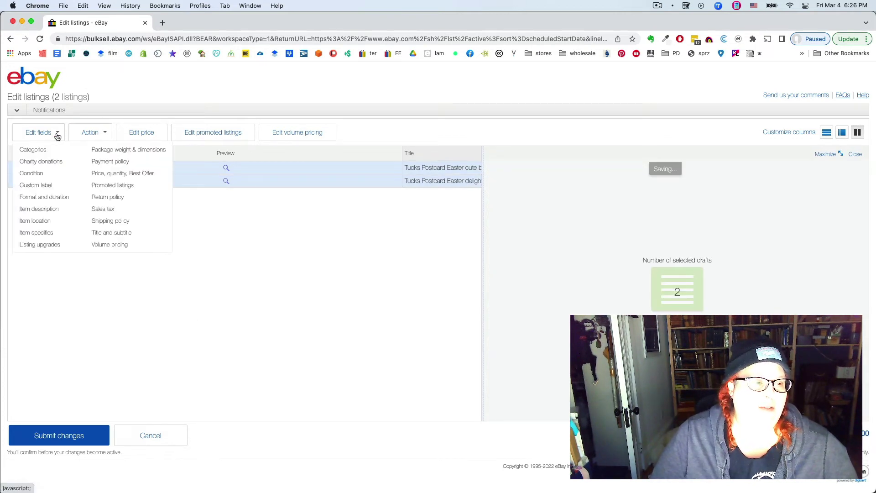
left_click(48, 209)
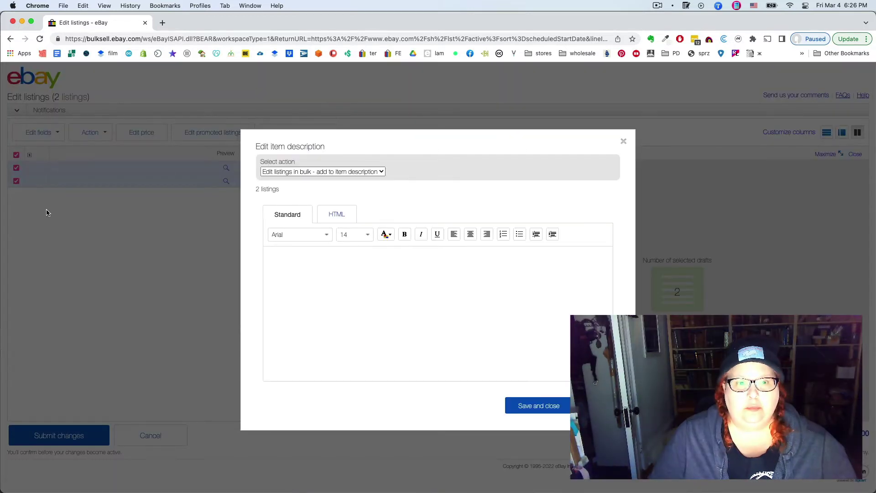
left_click(377, 174)
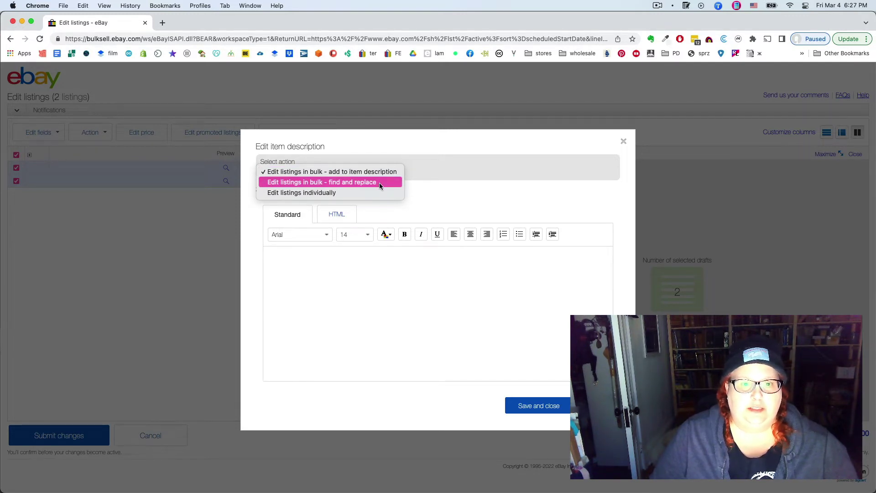
left_click(379, 183)
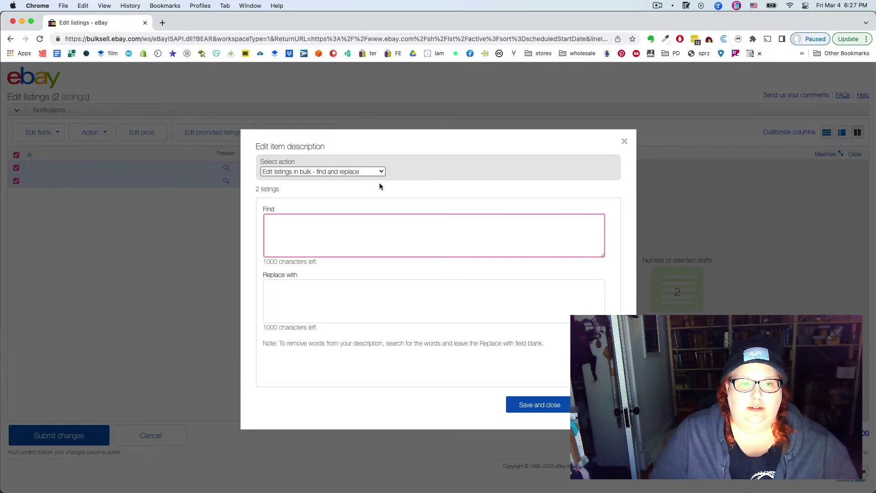
left_click(351, 240)
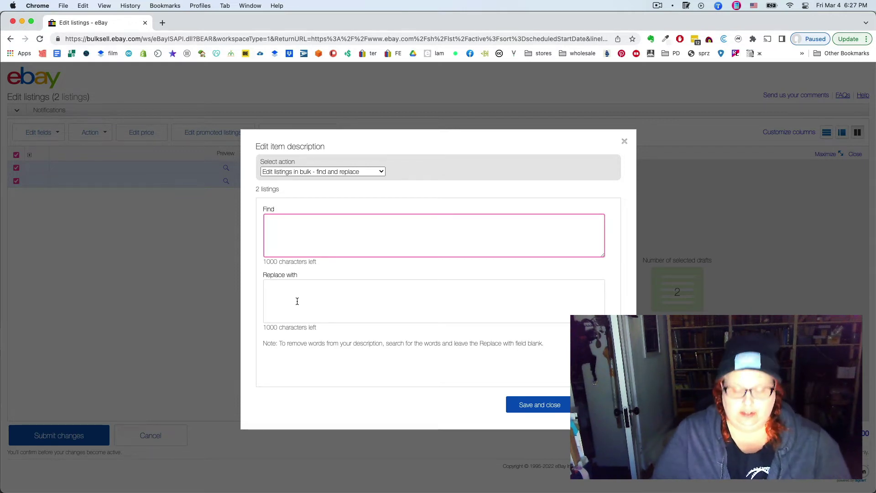
type("GEM")
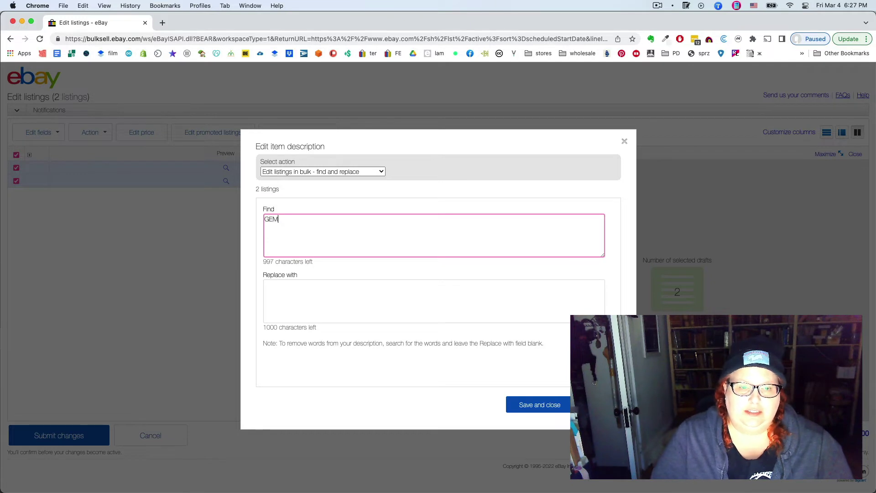
left_click(319, 292)
type("gem")
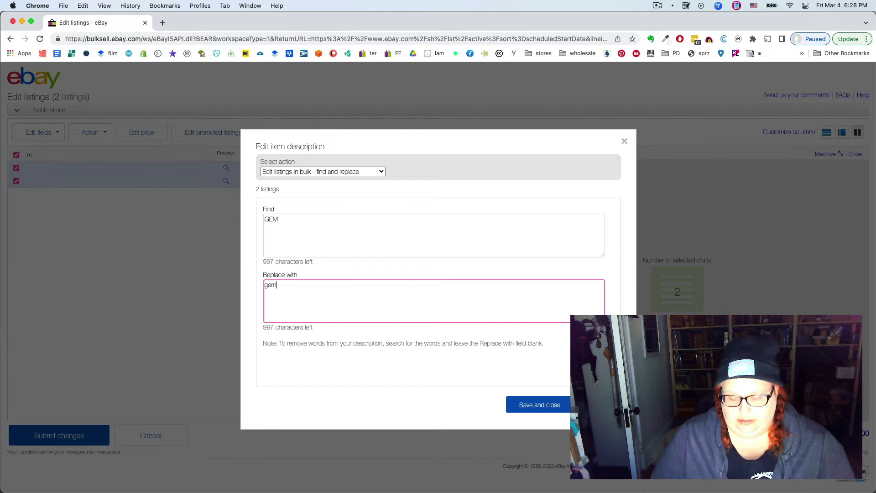
double_click(270, 285)
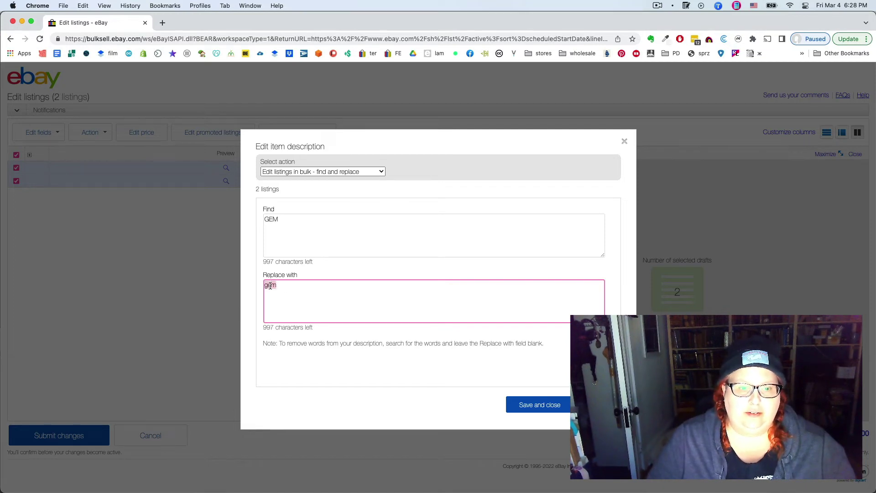
key("BackSpace")
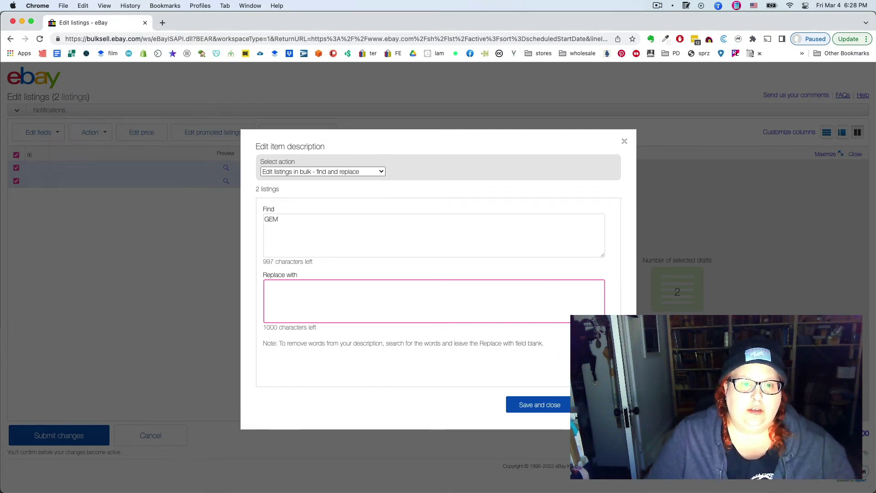
double_click(273, 219)
key("BackSpace")
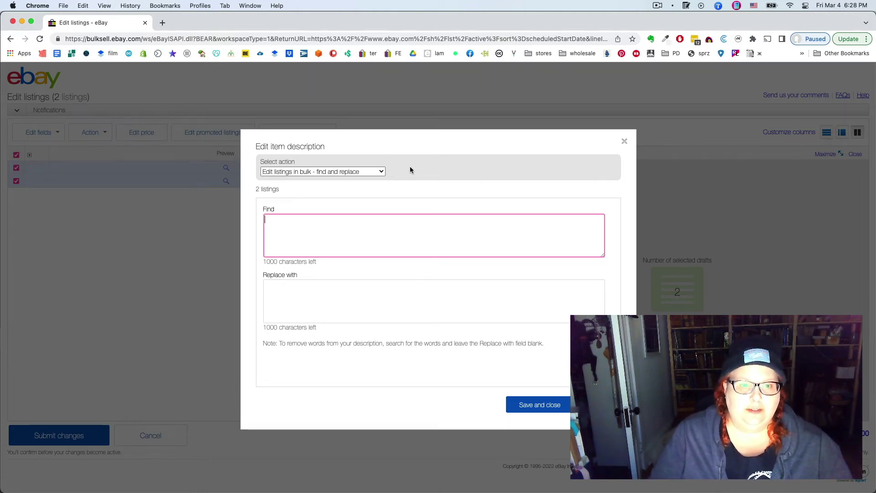
Append 'Please request an invoice for combined shipping discounts.' to both descriptions and save
left_click(359, 172)
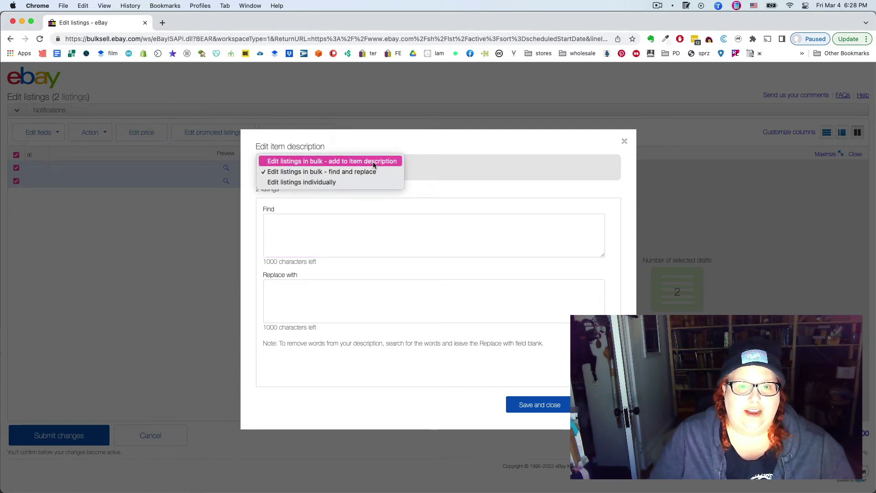
left_click(373, 162)
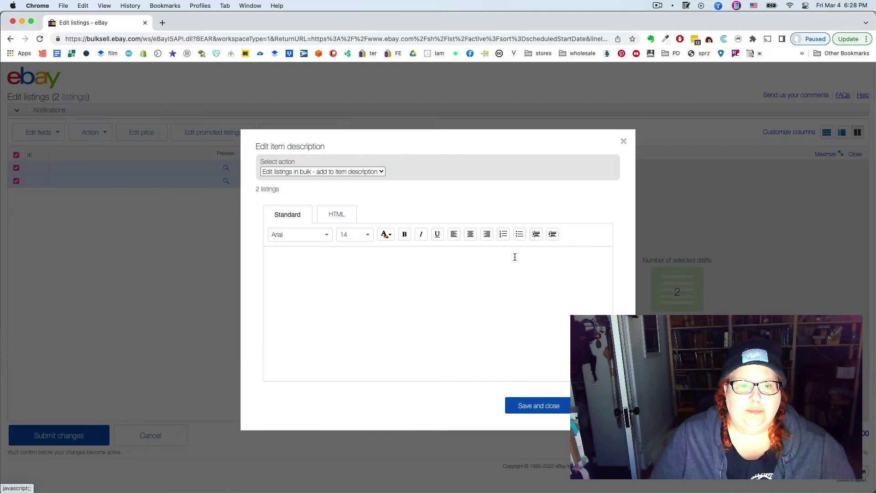
left_click(286, 270)
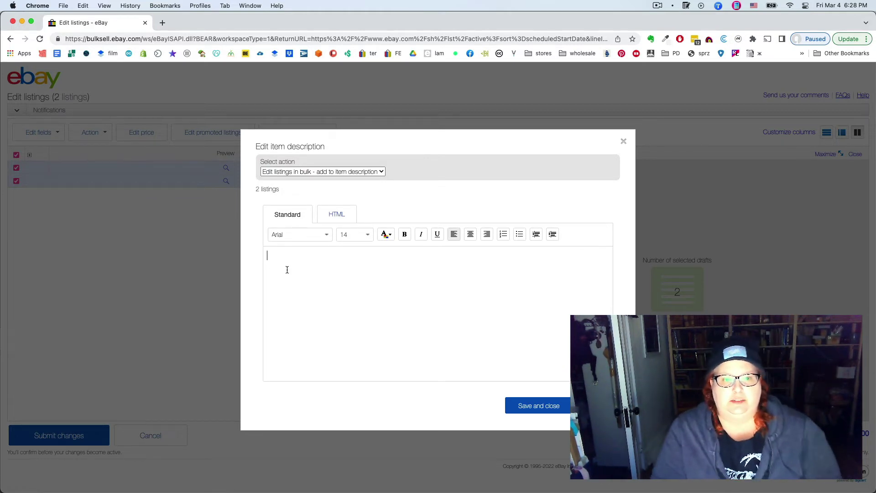
type("Please ")
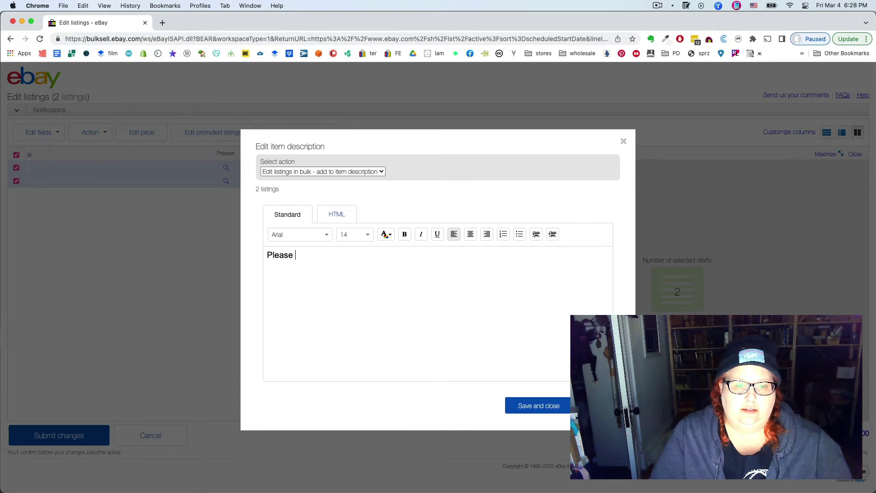
type("request an invoice for combined sh")
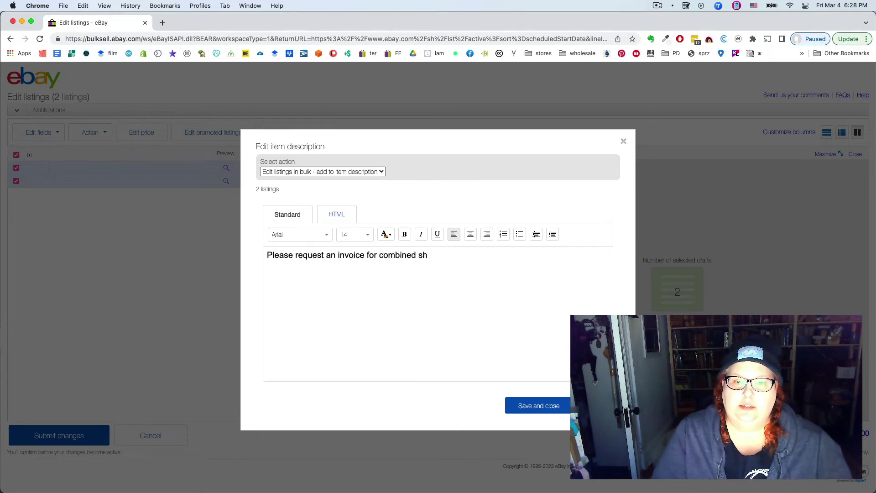
type("ipping discoungts.")
key("BackSpace")
key("BackSpace")
key("BackSpace")
key("BackSpace")
type("ts.")
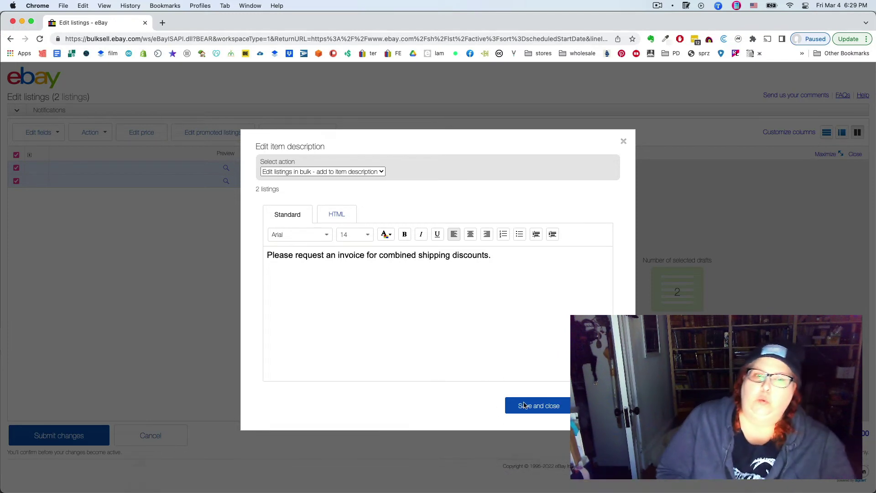
left_click(539, 405)
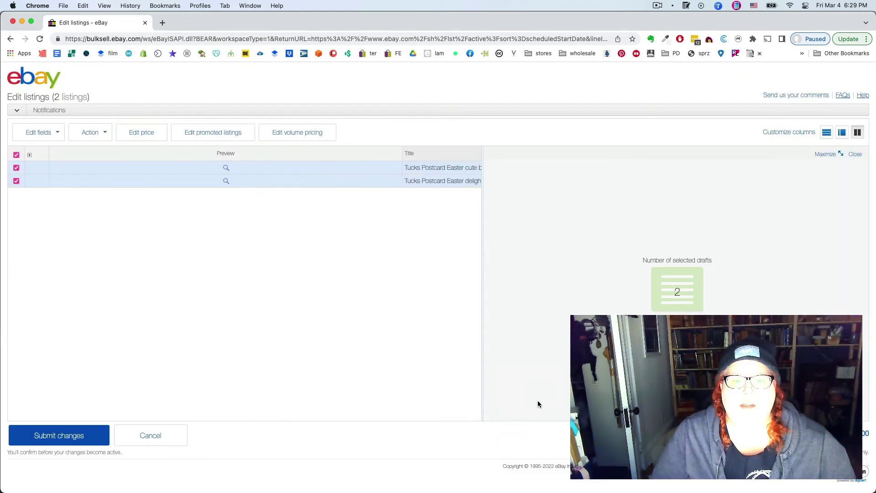
Preview the first Easter chicks postcard listing, widening the popup to inspect its description ending
left_click(226, 168)
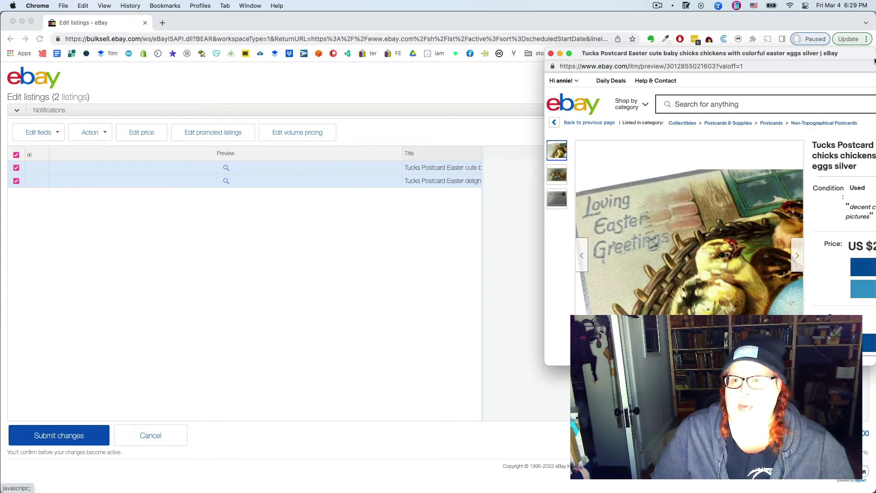
left_click_drag(730, 57, 416, 45)
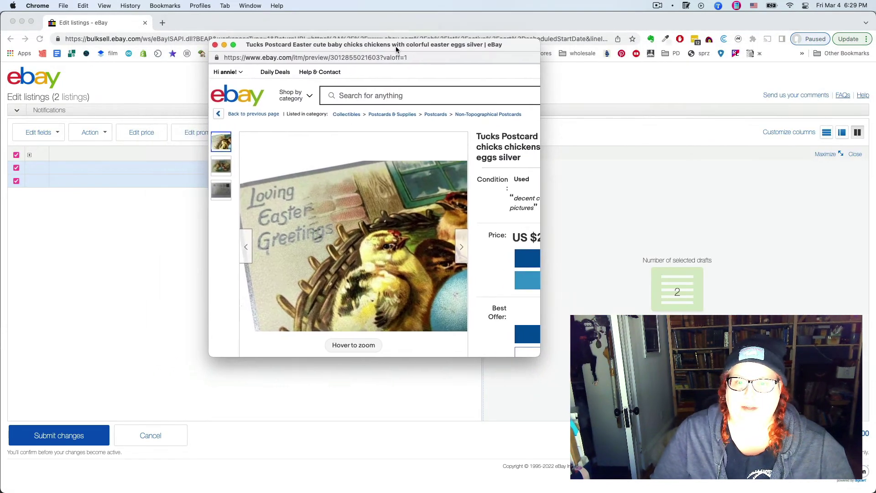
scroll(318, 215, "down", 15)
scroll(318, 215, "up", 3)
scroll(322, 217, "up", 1)
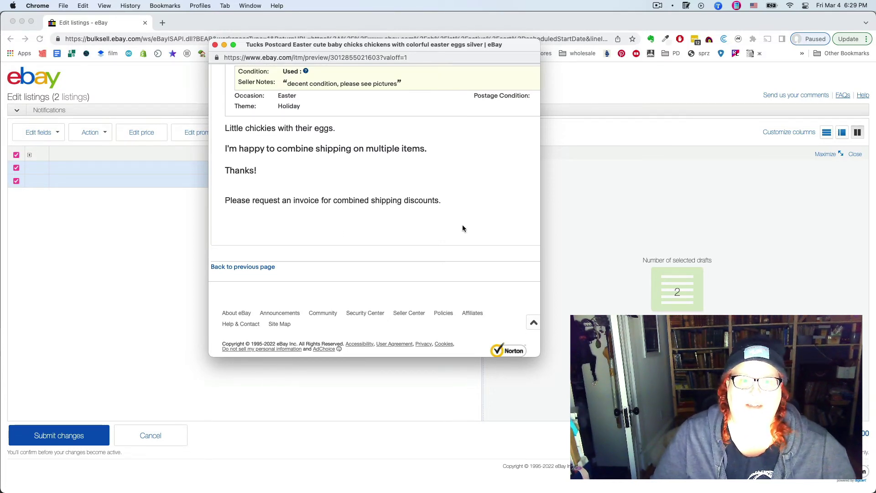
left_click_drag(541, 42, 807, 43)
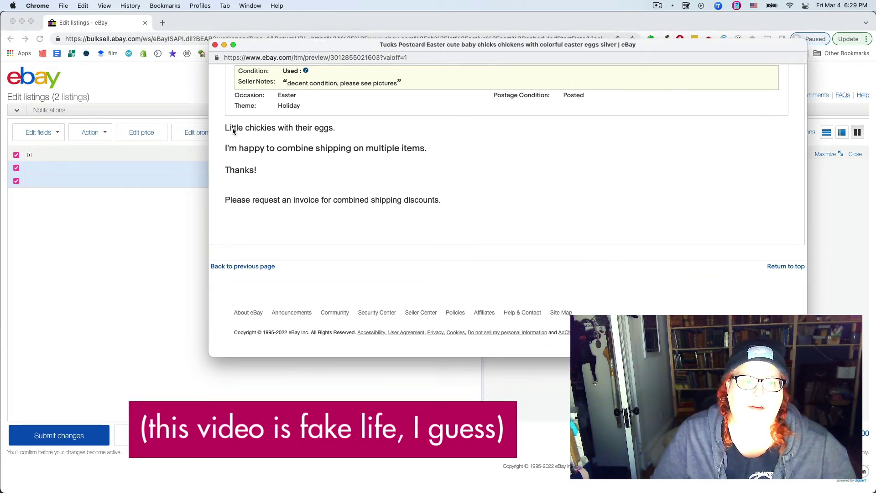
left_click_drag(228, 132, 300, 166)
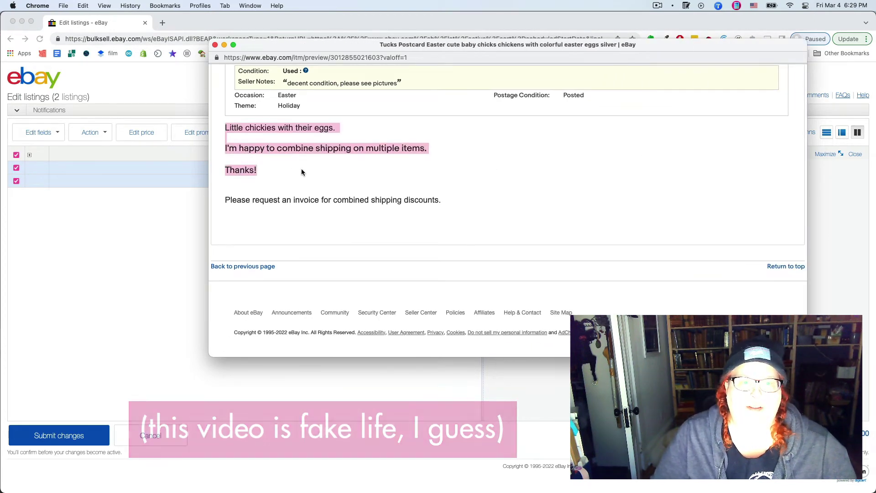
scroll(301, 168, "up", 3)
right_click(302, 171)
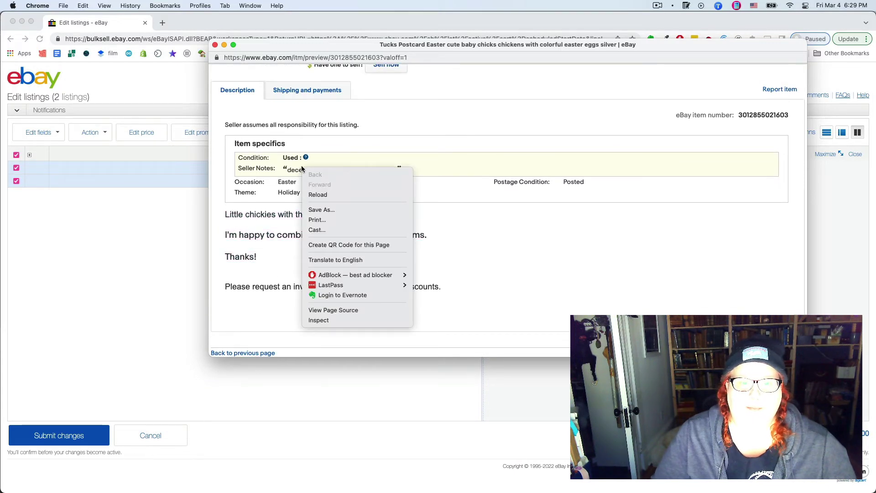
left_click(250, 264)
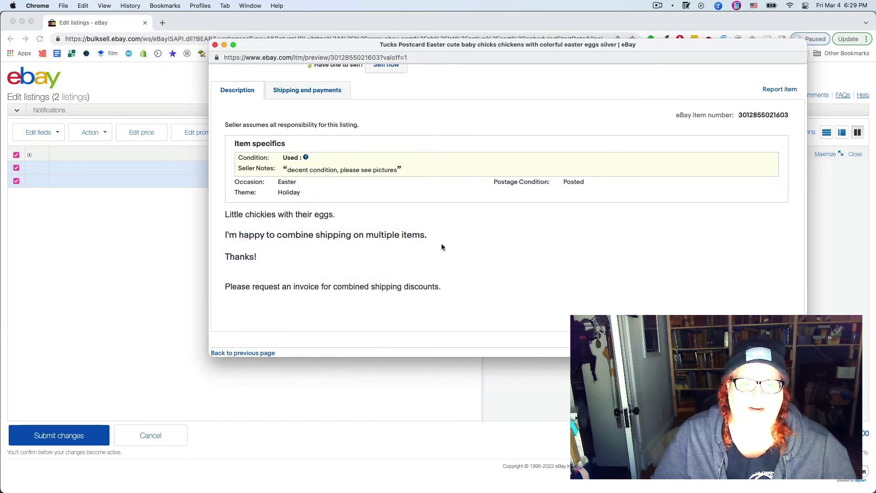
mouse_move(429, 234)
left_mouse_down()
mouse_move(430, 255)
mouse_move(423, 236)
left_mouse_up()
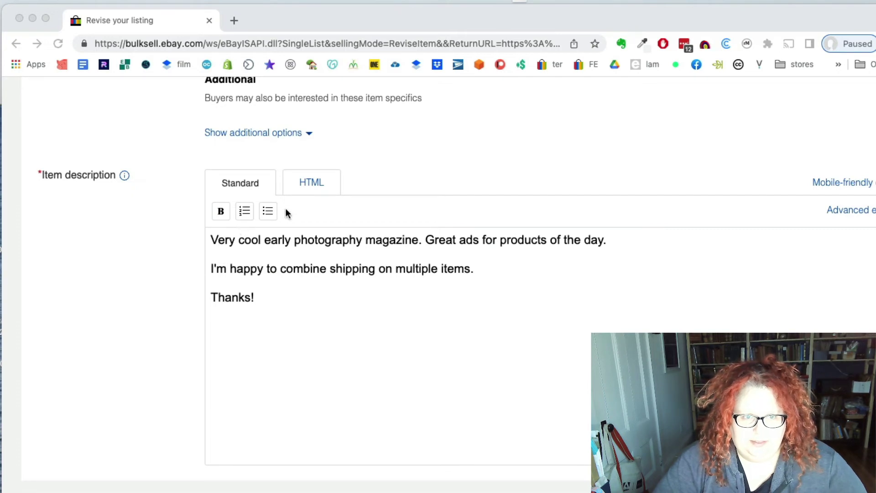
Toggle the magazine description between Standard and HTML views, ending on the HTML source
left_click(313, 183)
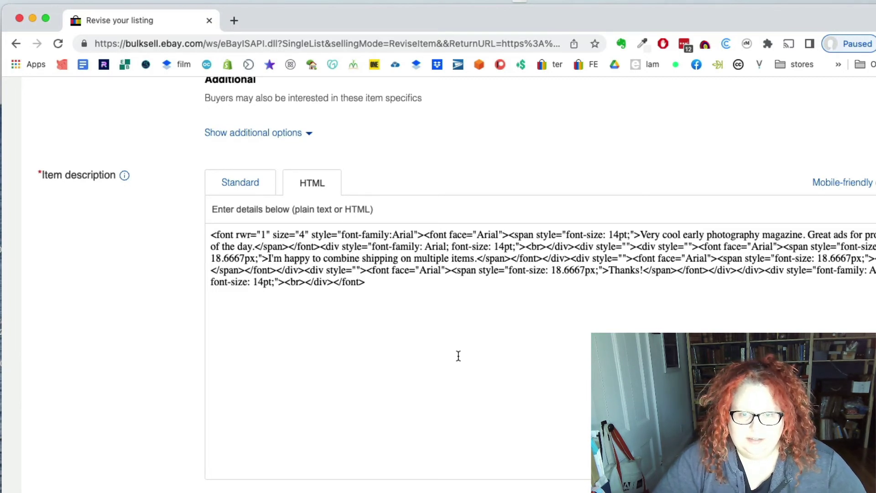
left_click(255, 183)
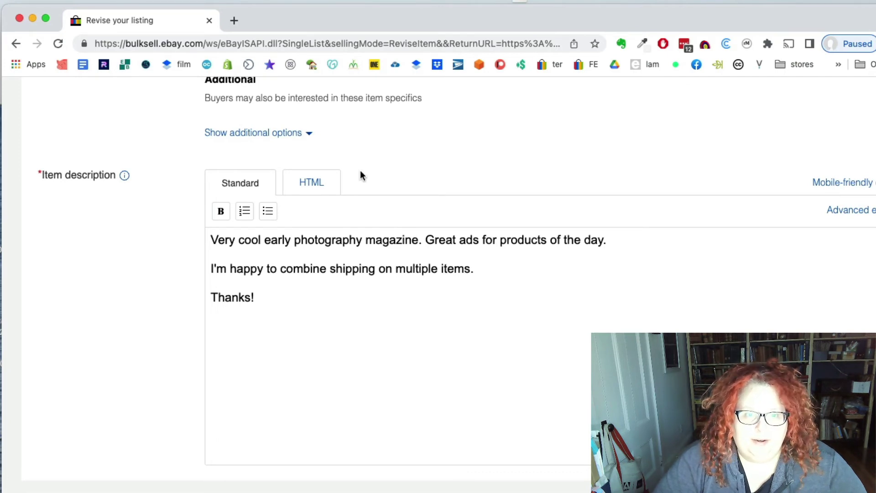
left_click(310, 185)
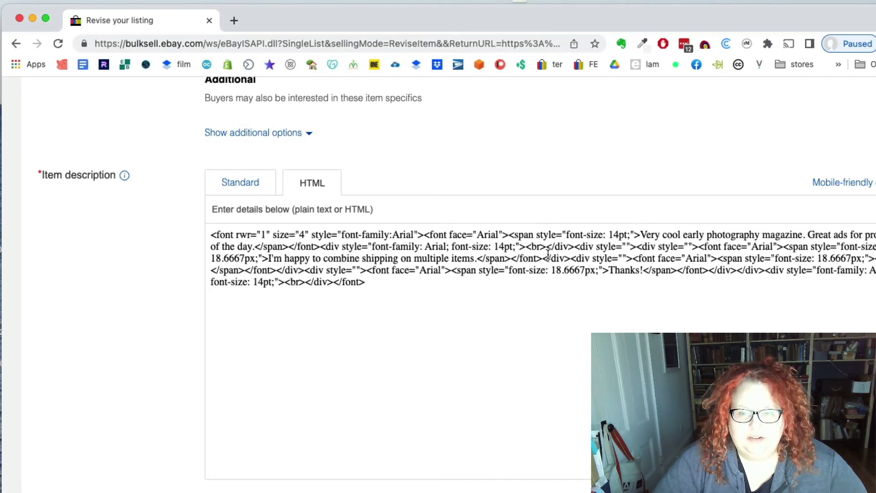
Switch the magazine description back to Standard view, its three paragraphs ending at 'Thanks!' unchanged
left_click(373, 288)
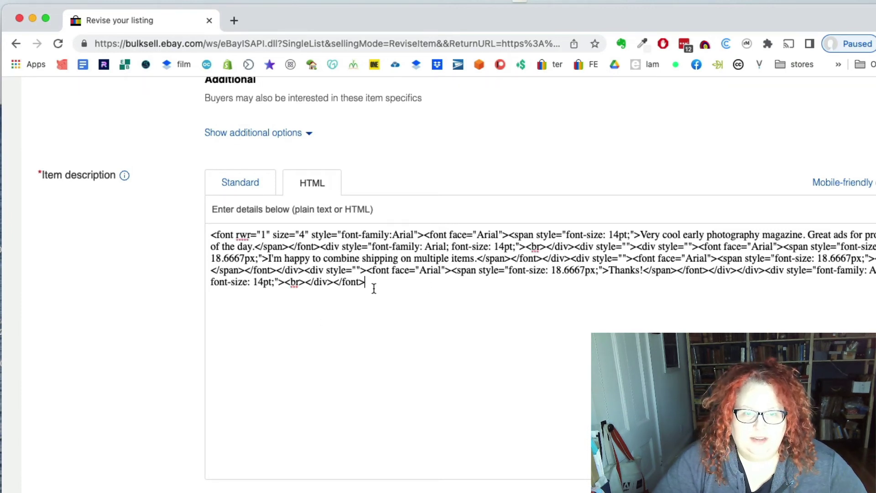
left_click_drag(374, 289, 199, 230)
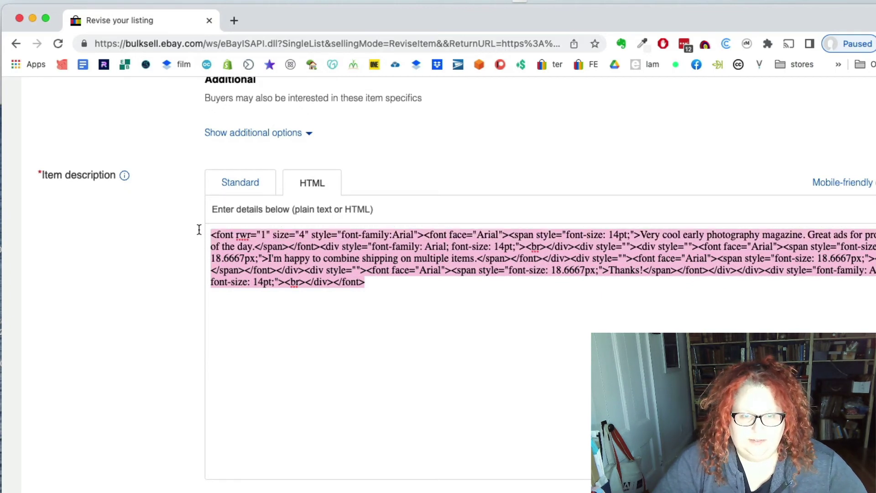
left_click(260, 182)
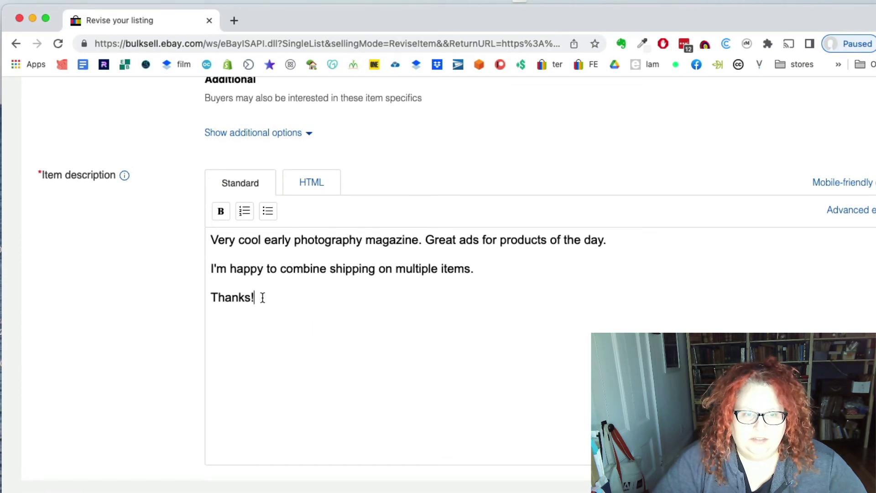
left_click_drag(263, 298, 177, 219)
left_click(218, 315)
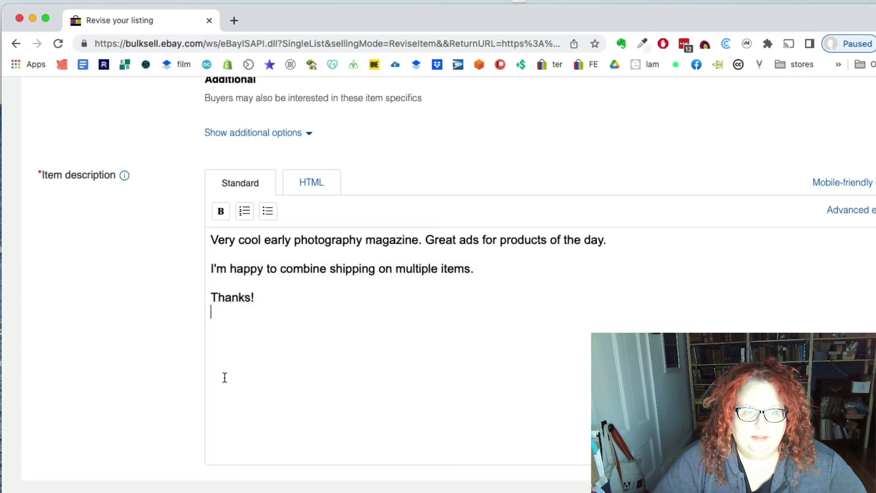
scroll(436, 341, "down", 1)
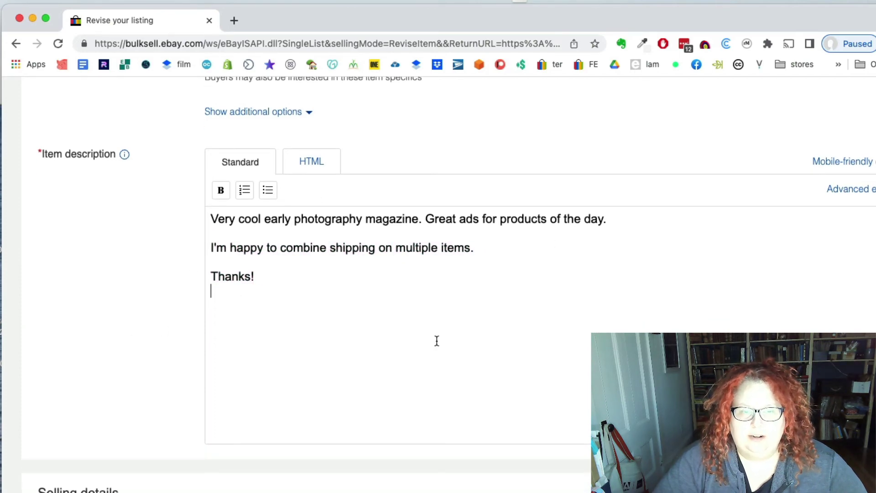
scroll(438, 363, "up", 8)
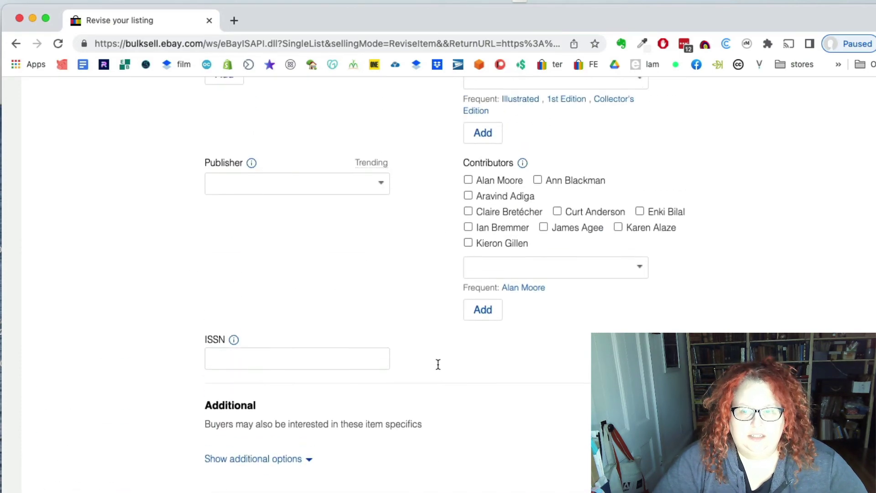
scroll(438, 364, "down", 9)
scroll(438, 364, "up", 2)
scroll(438, 364, "up", 2)
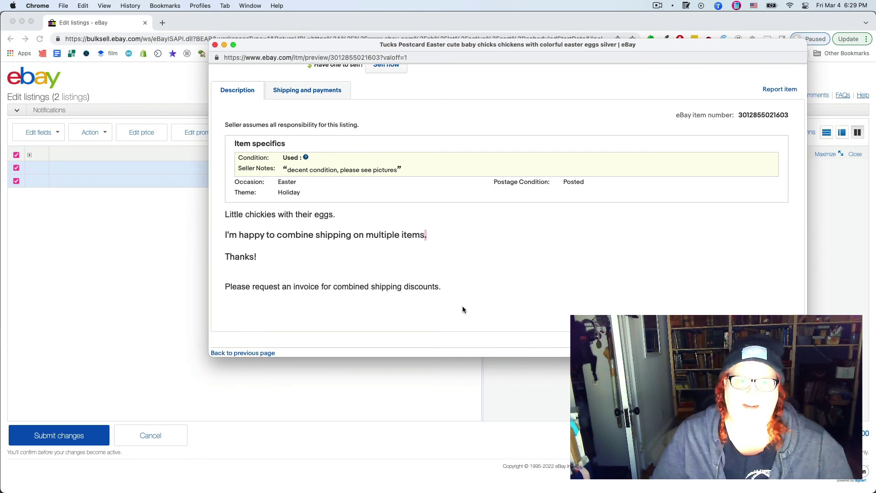
Close the preview and cancel all pending edits to both Easter listings, confirming Yes
left_click(215, 45)
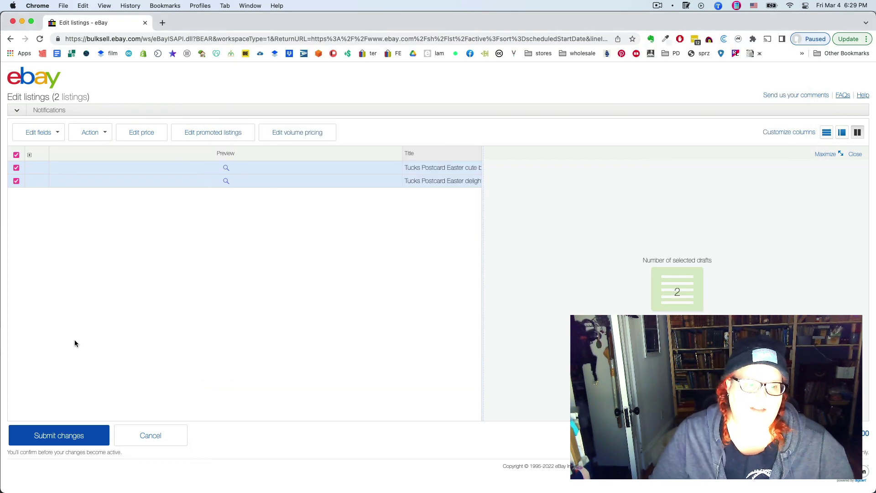
left_click(150, 435)
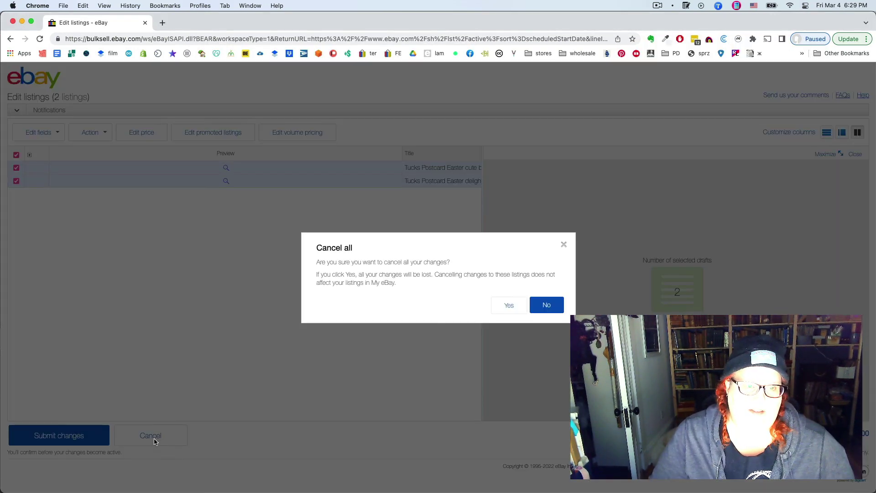
left_click(513, 305)
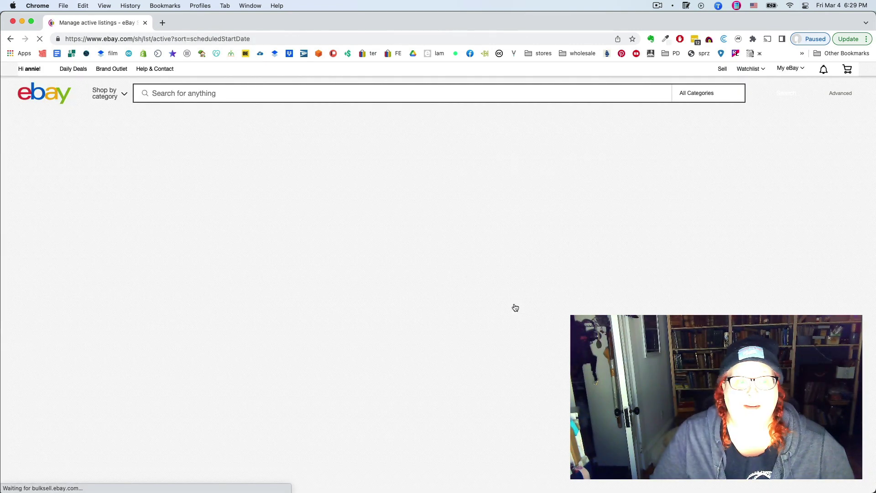